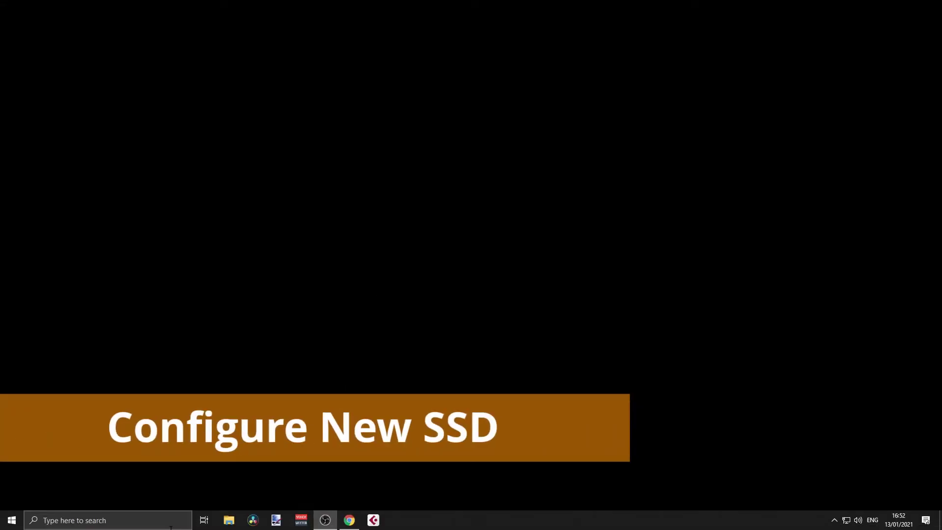
# - Launch Disk Management from Windows search and initialize Disk 2 as GPT
pyautogui.click(164, 520)
pyautogui.write('Disk Managment')
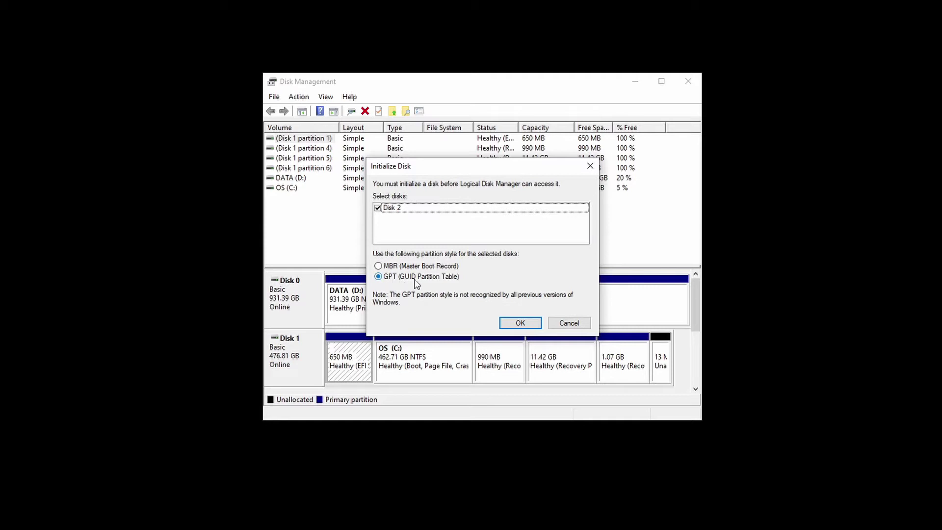
pyautogui.click(514, 326)
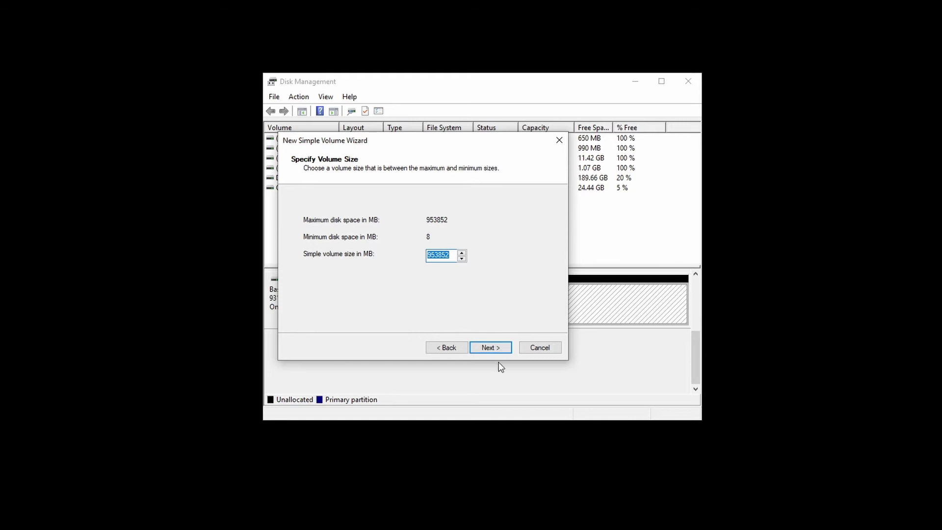
# - Create the 953852 MB simple volume as E: with NTFS quick format, labelled New Volume
pyautogui.click(492, 348)
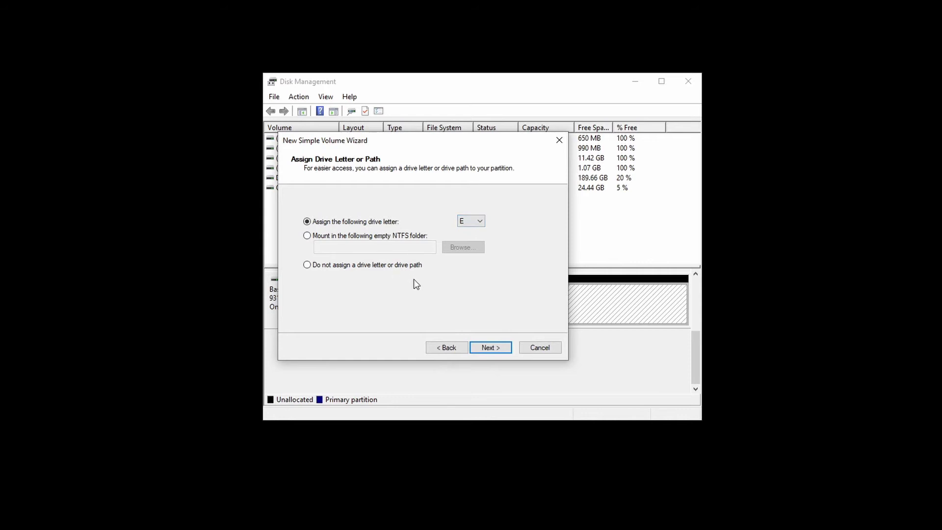
pyautogui.click(499, 354)
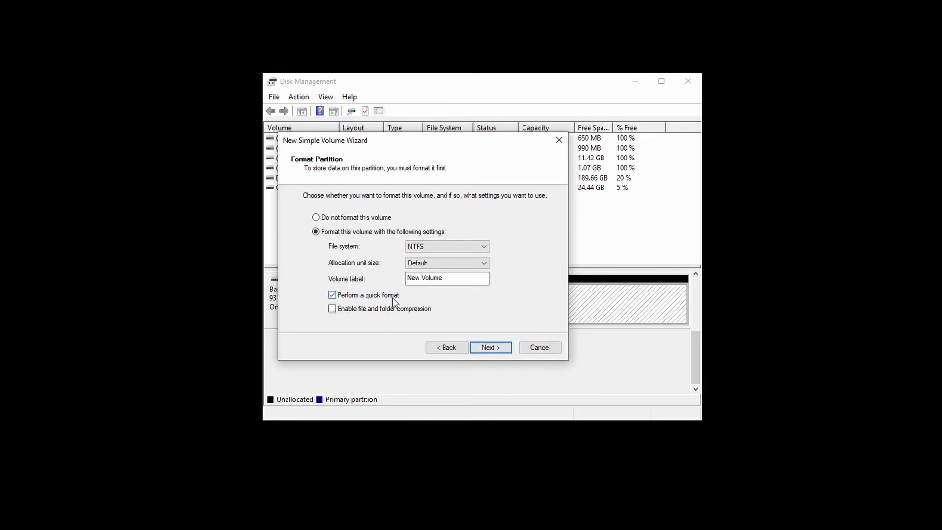
pyautogui.click(495, 352)
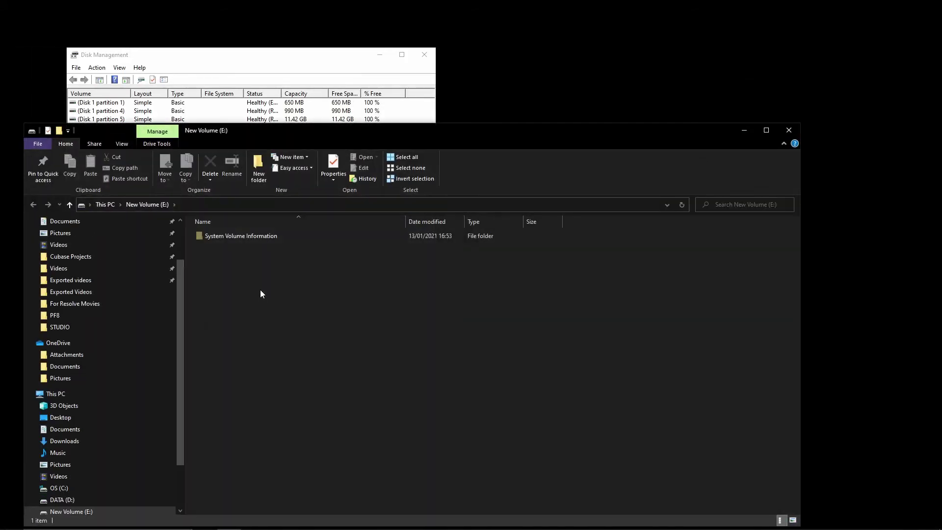
pyautogui.moveTo(296, 136); pyautogui.dragTo(332, 68)
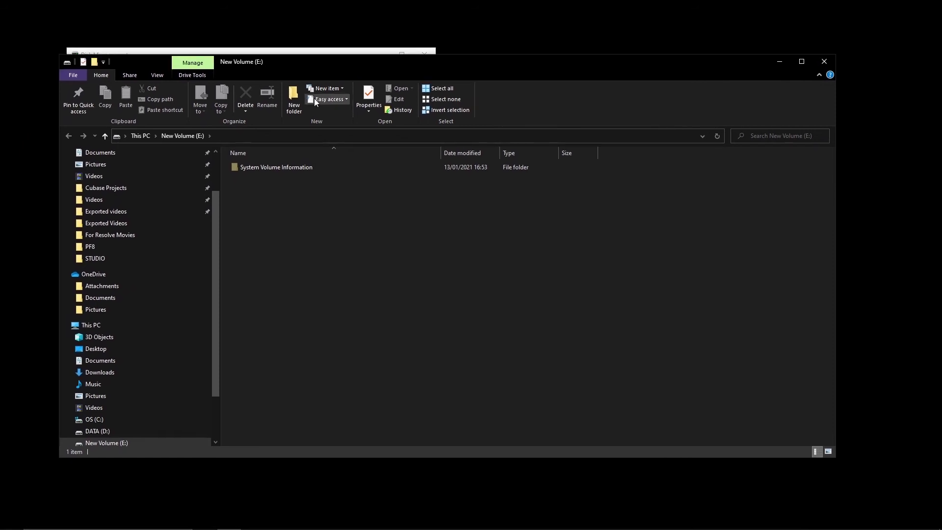
pyautogui.click(91, 324)
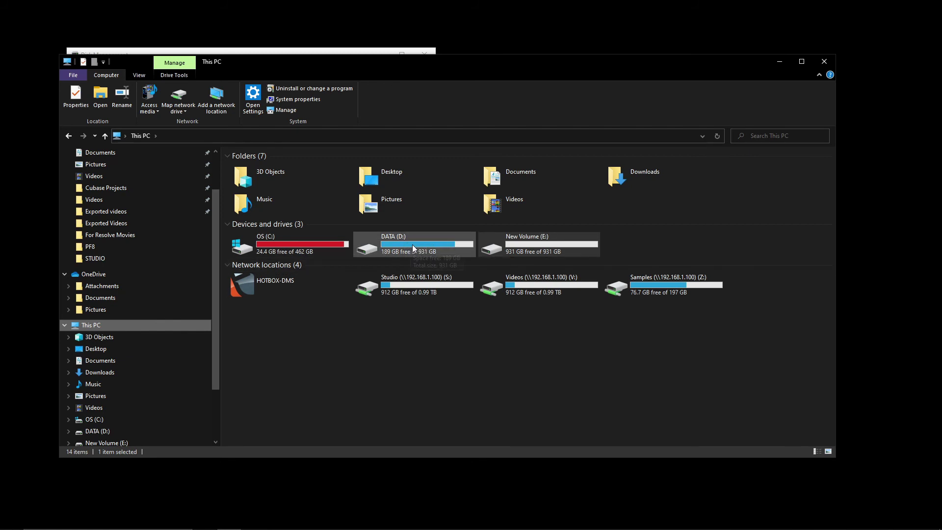
pyautogui.moveTo(415, 243)
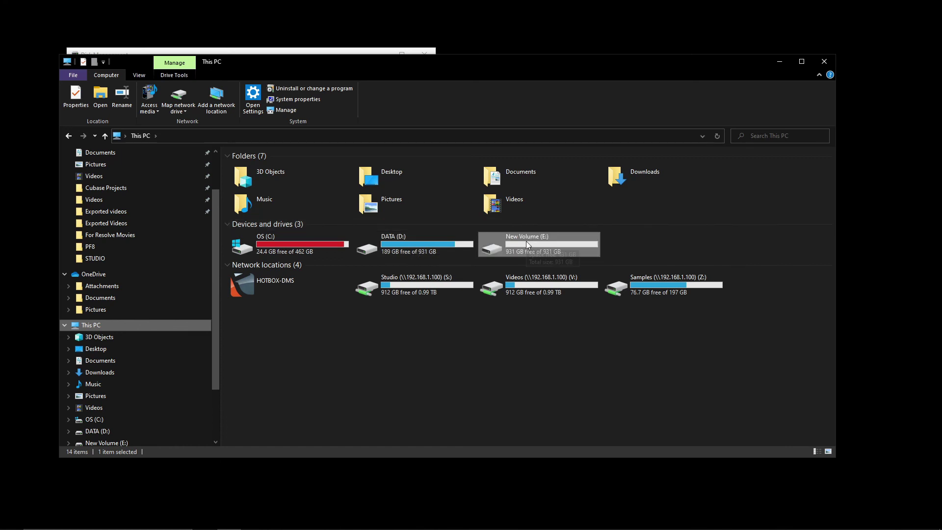
pyautogui.moveTo(539, 243)
pyautogui.doubleClick(534, 248)
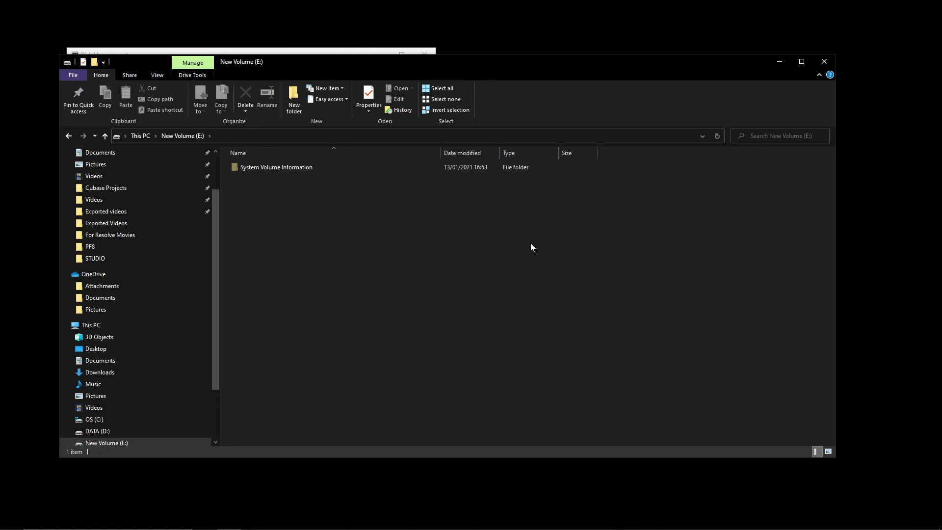